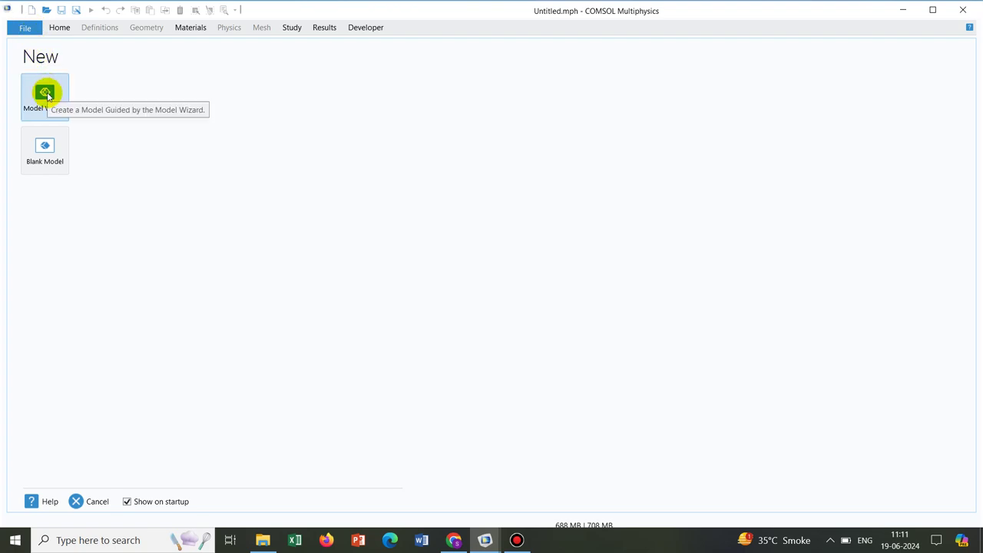
Step: Start a new 2D model and expand Chemical Species Transport to locate Reaction Engineering (re)
left_click(46, 92)
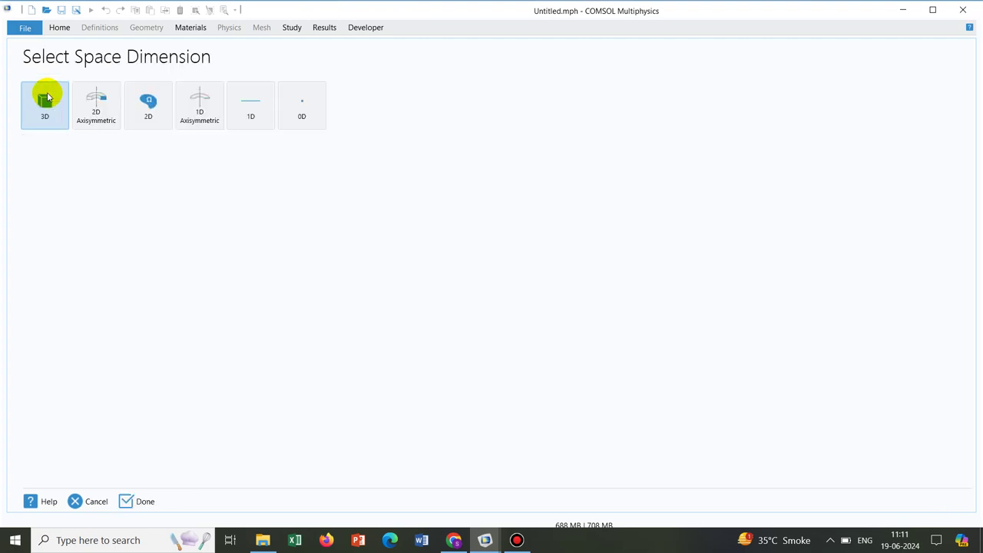
left_click(150, 106)
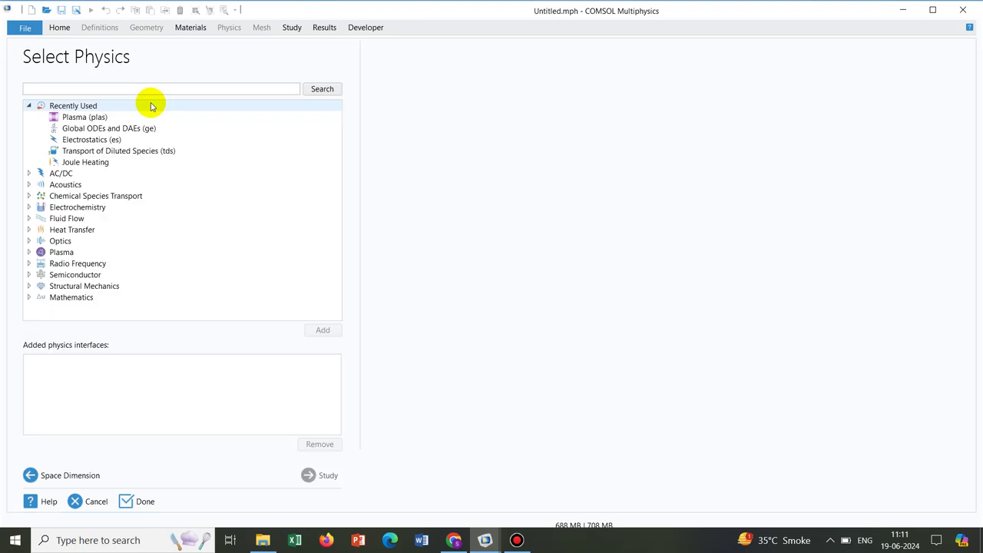
left_click(29, 197)
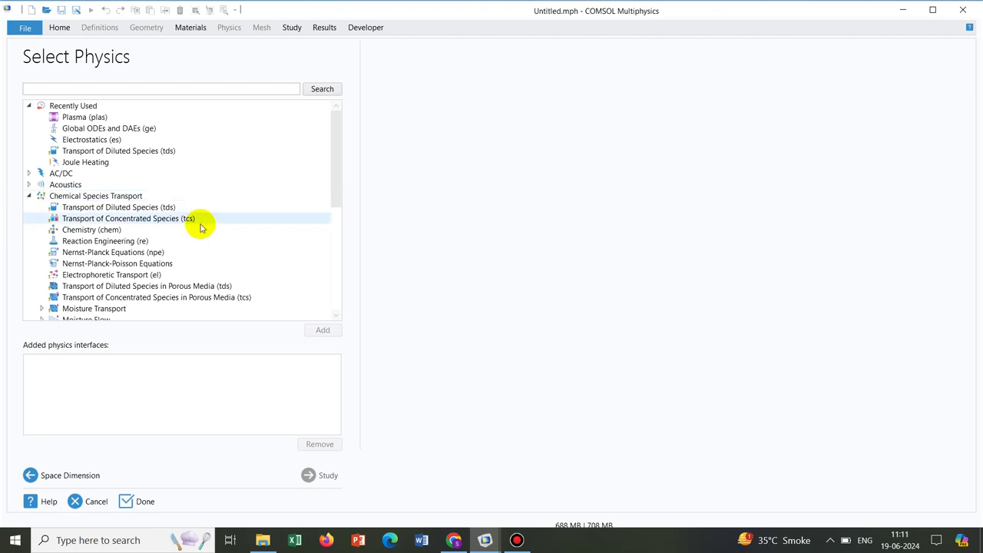
scroll(338, 143, "down", 1)
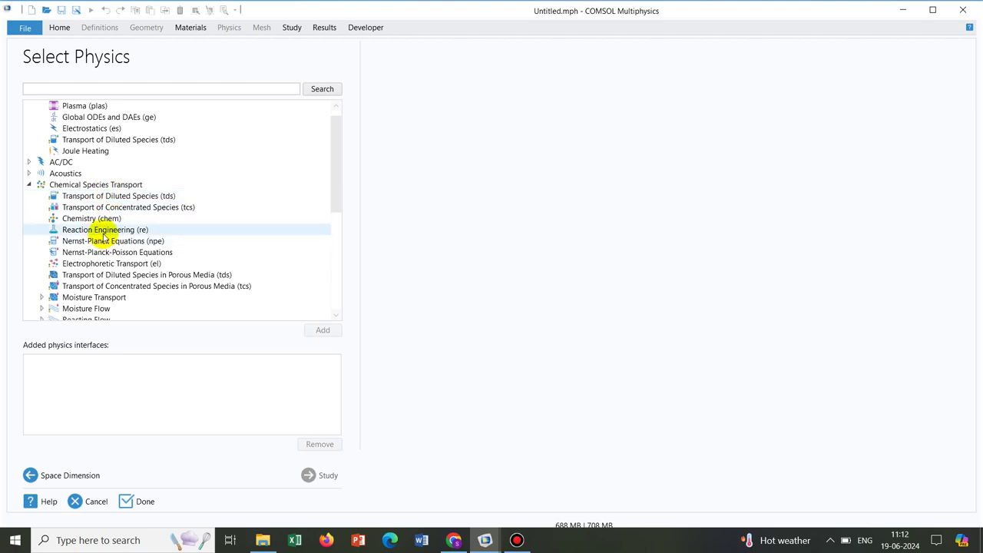
Step: Add Reaction Engineering (re) physics with a Time Dependent study and finish the wizard
left_click(110, 231)
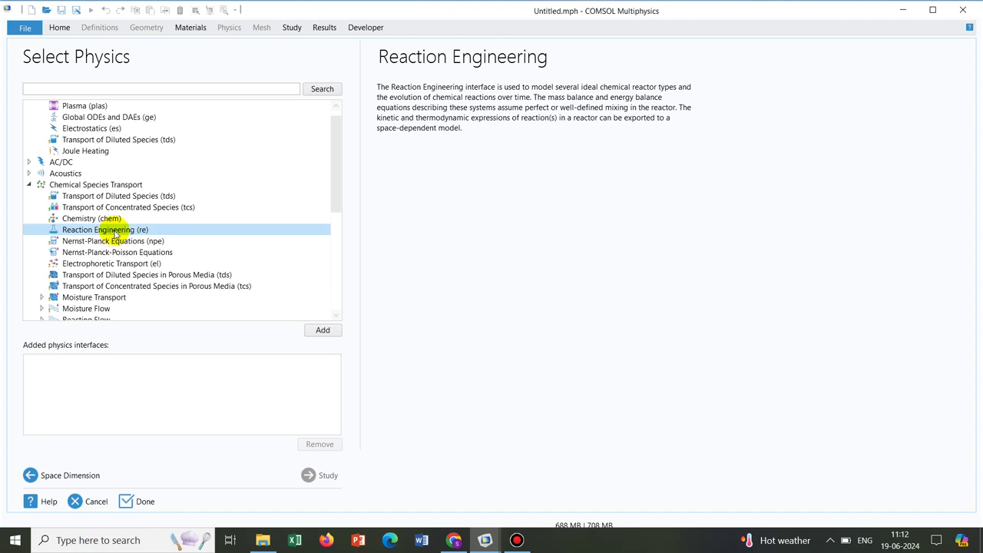
double_click(114, 233)
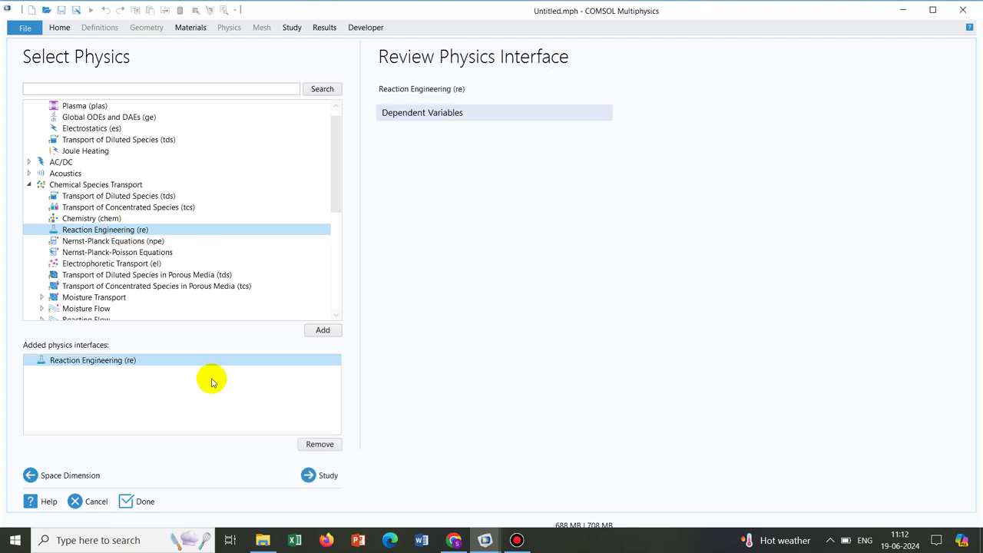
left_click(311, 477)
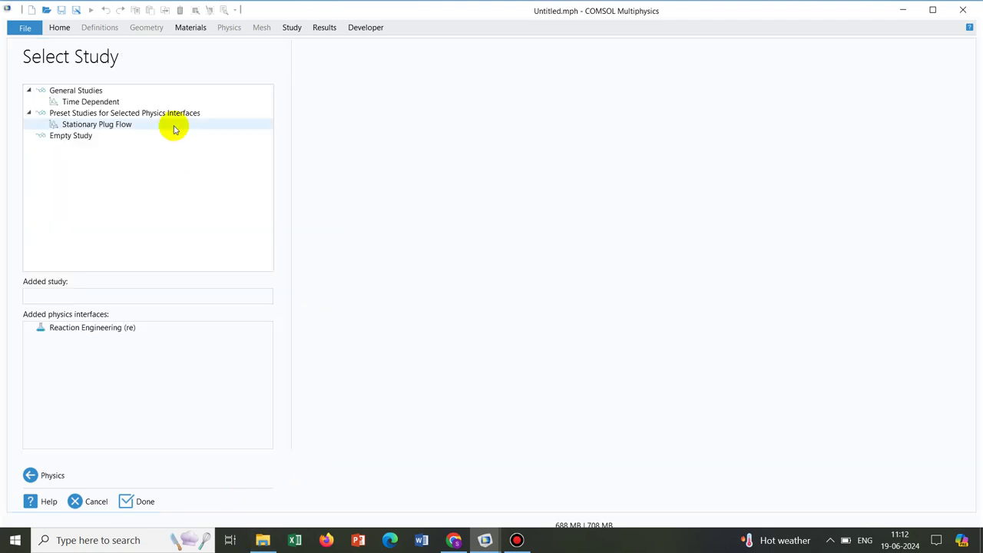
left_click(105, 102)
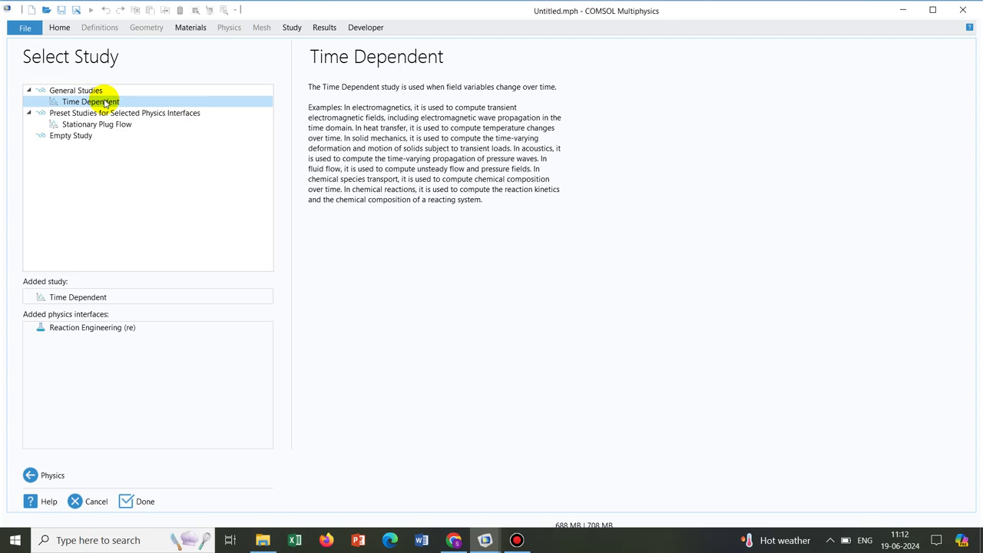
double_click(106, 102)
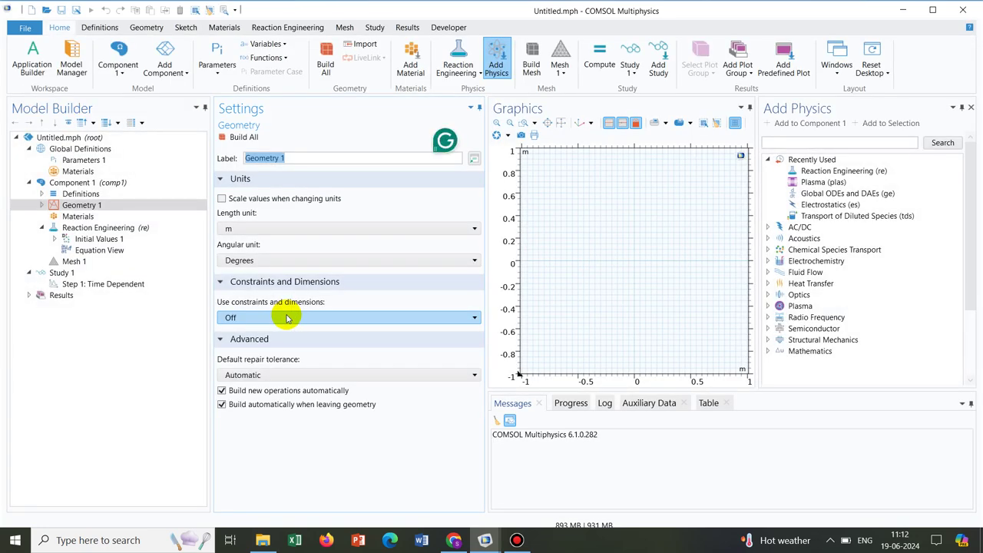
Step: Add a Reaction 1 node under Reaction Engineering in the Model Builder
left_click(105, 228)
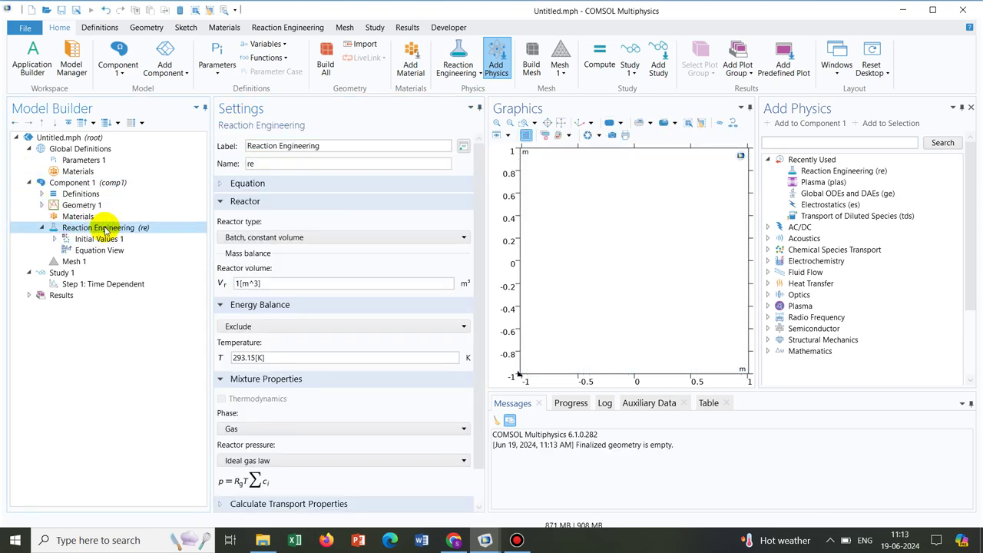
right_click(106, 230)
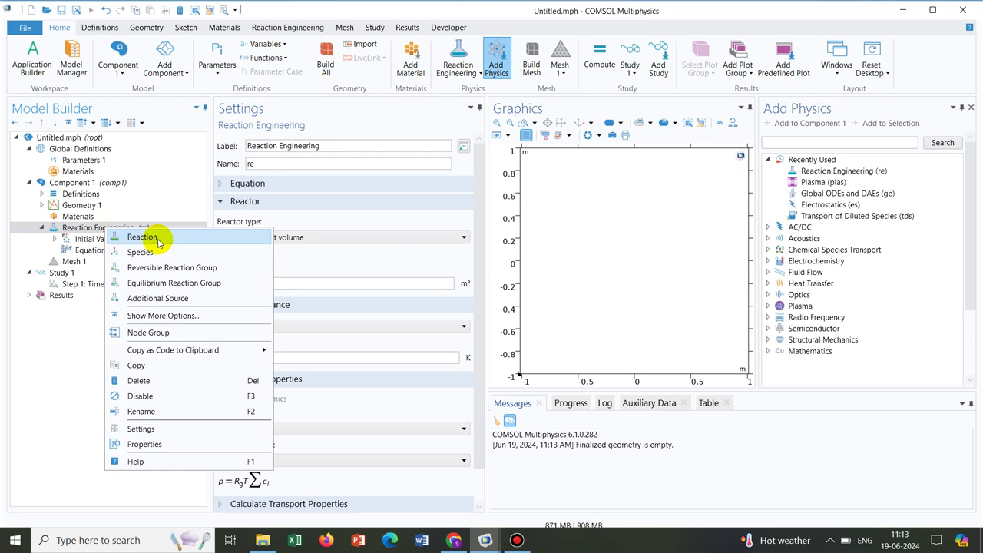
left_click(157, 239)
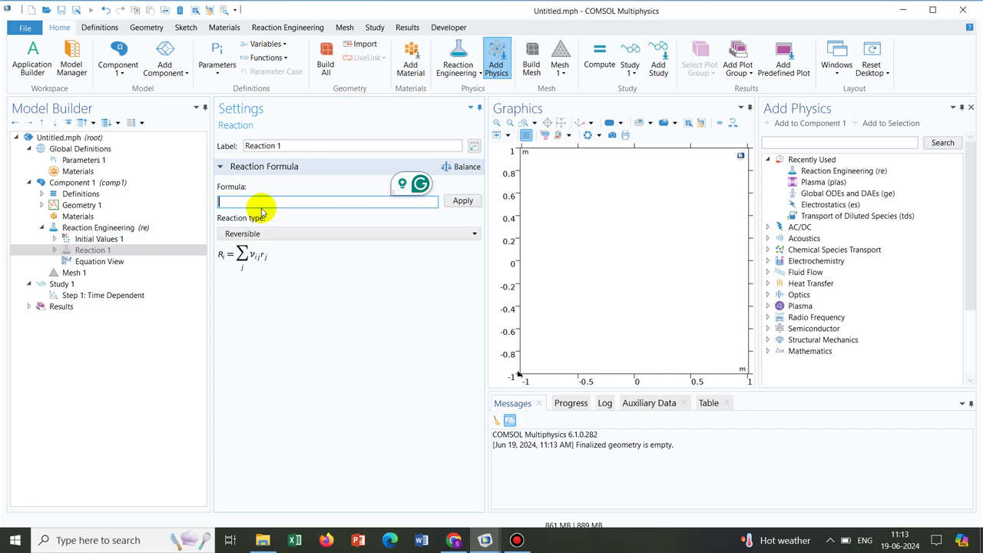
Step: Enter formula A+B=>C and set the reaction type to Irreversible after briefly trying Reversible
type("A")
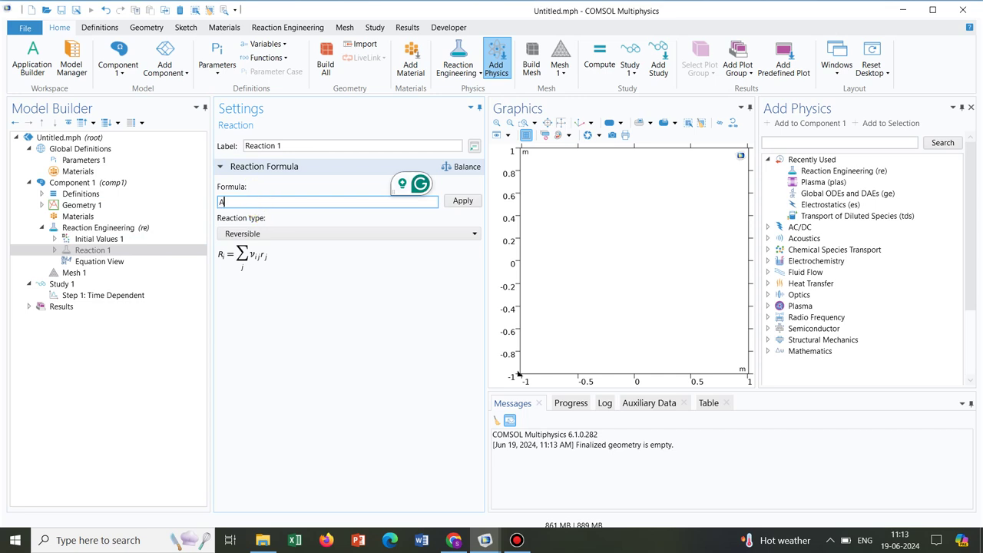
type("+B=>")
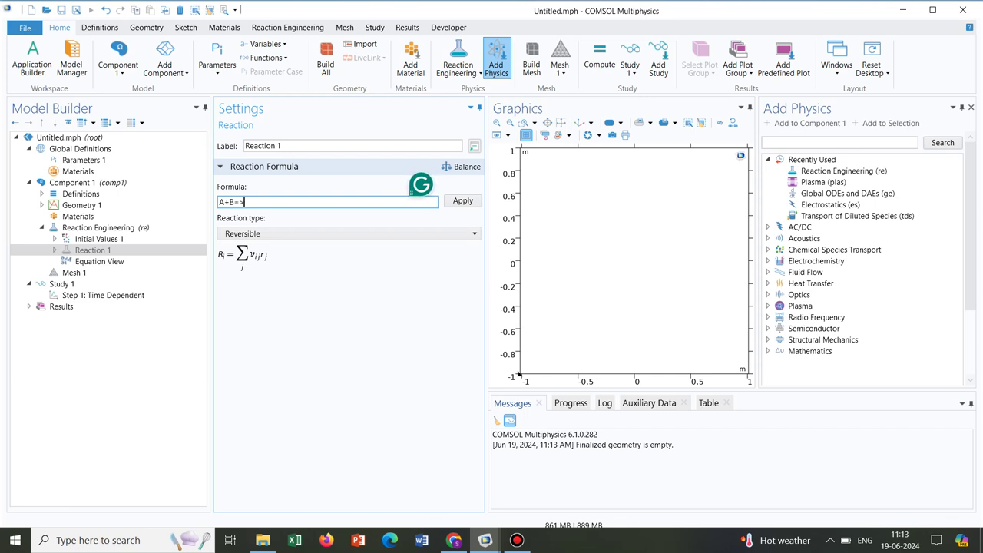
type("C")
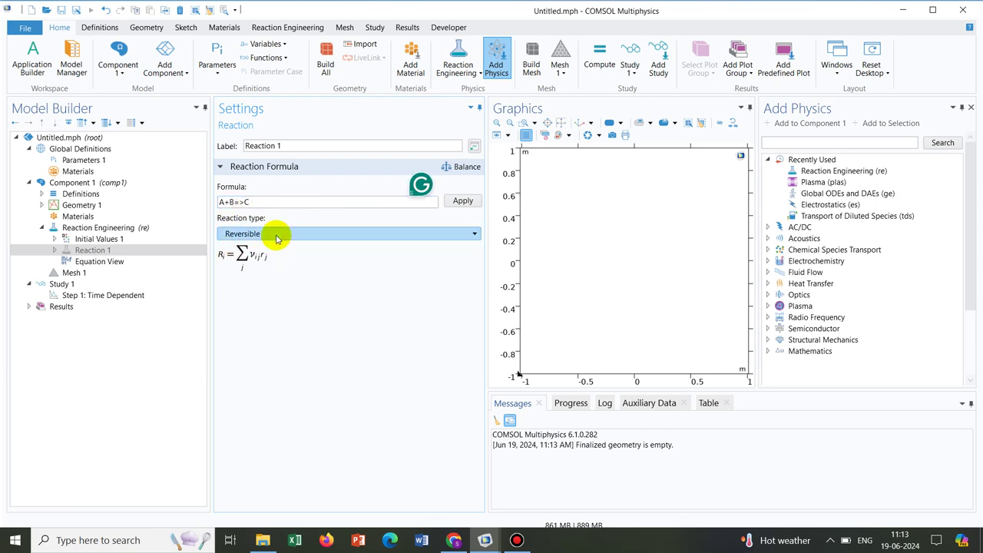
left_click(292, 235)
scroll(293, 240, "up", 1)
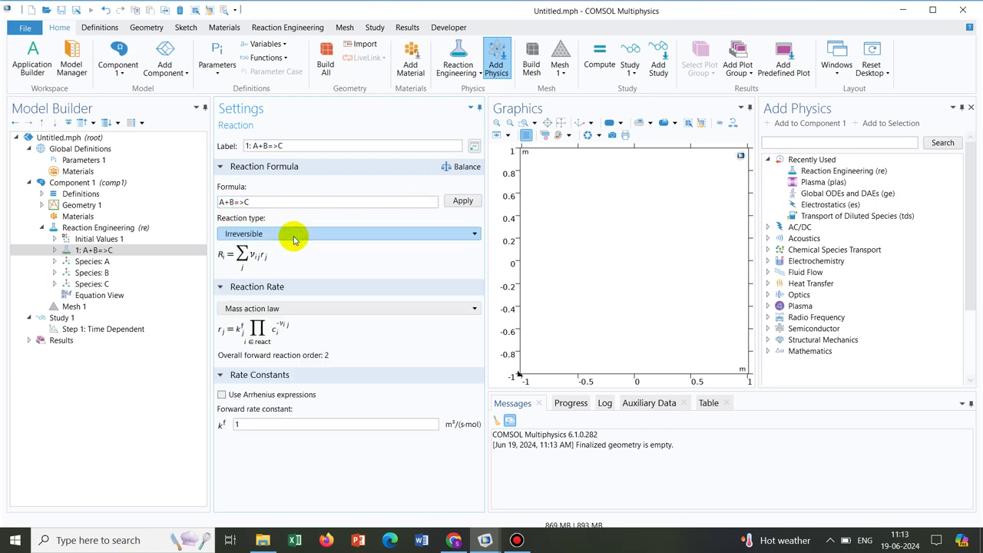
left_click(293, 240)
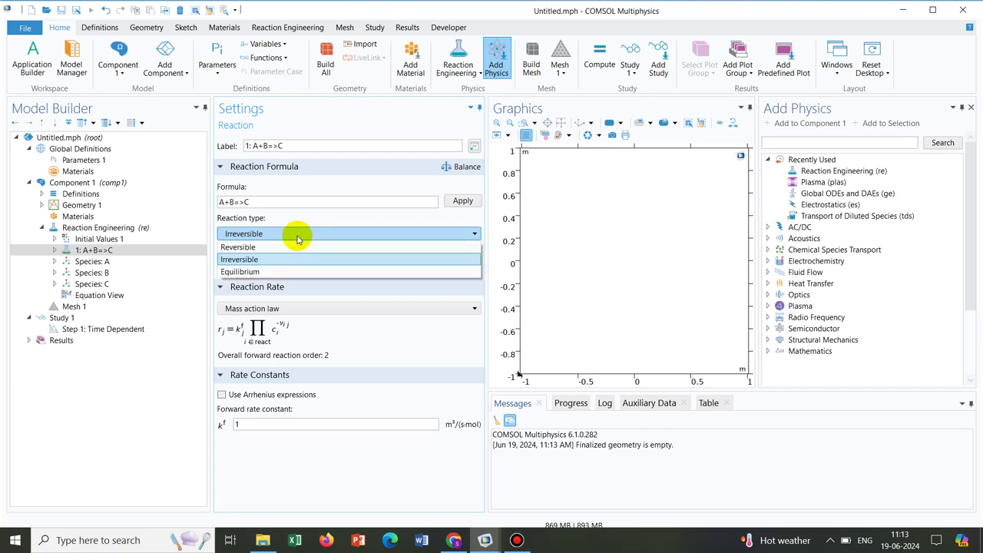
left_click(281, 247)
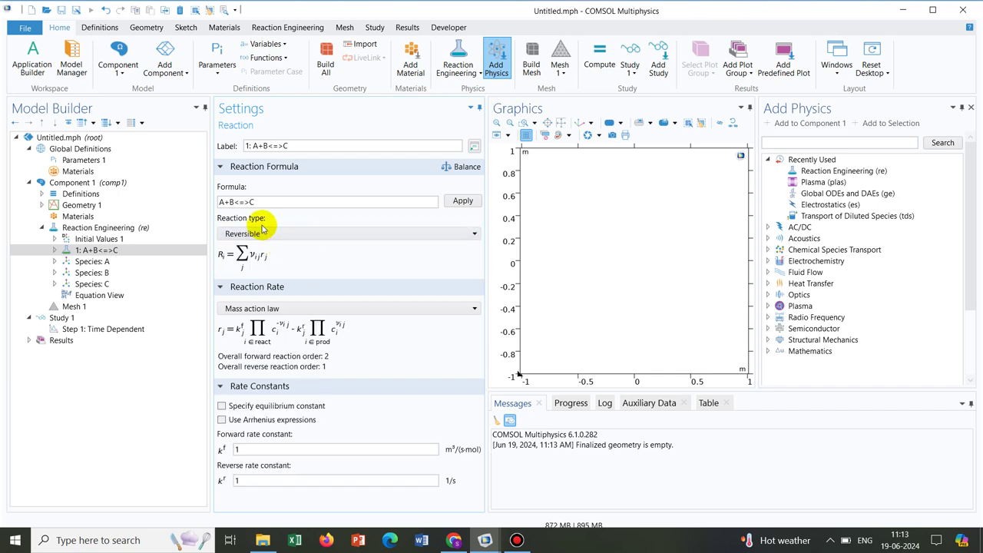
left_click(230, 202)
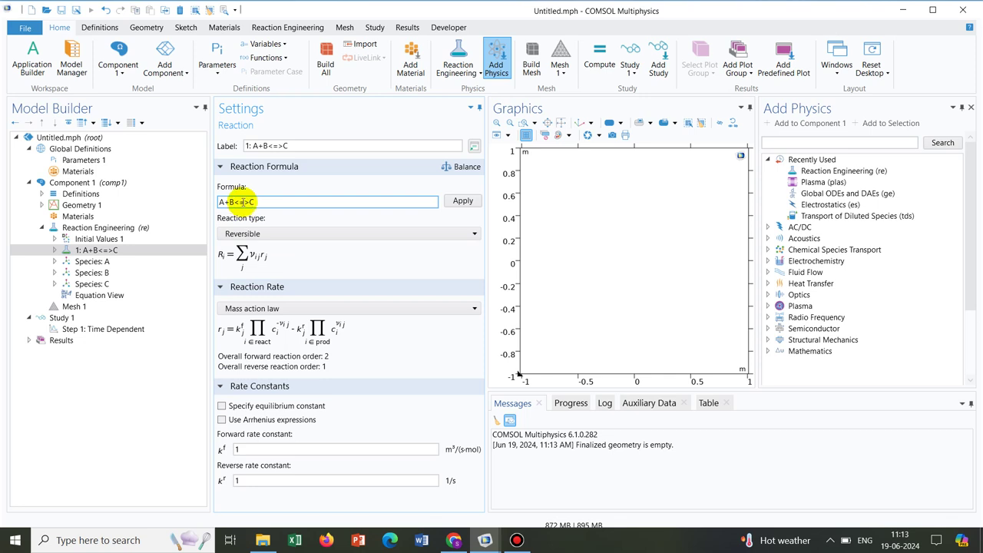
double_click(245, 202)
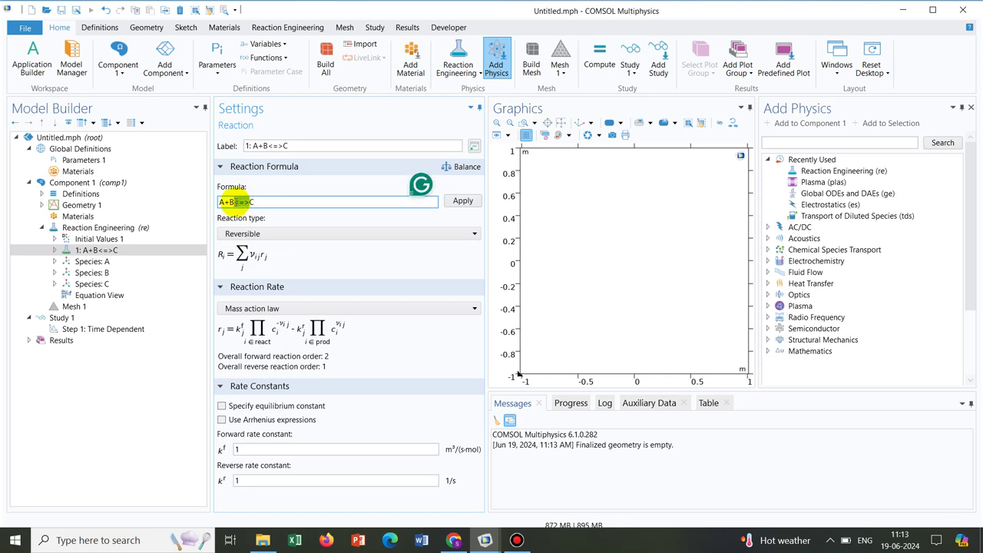
left_click(285, 233)
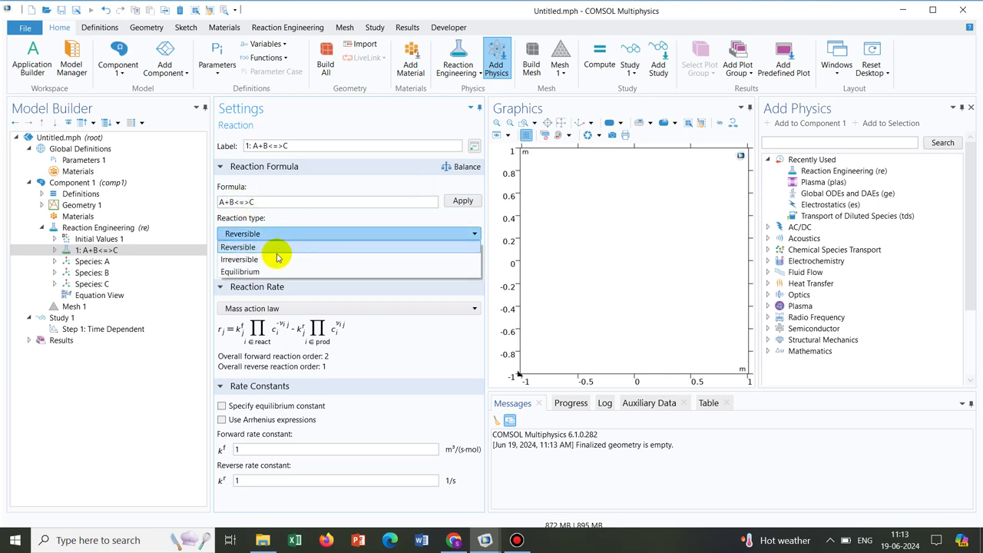
left_click(276, 259)
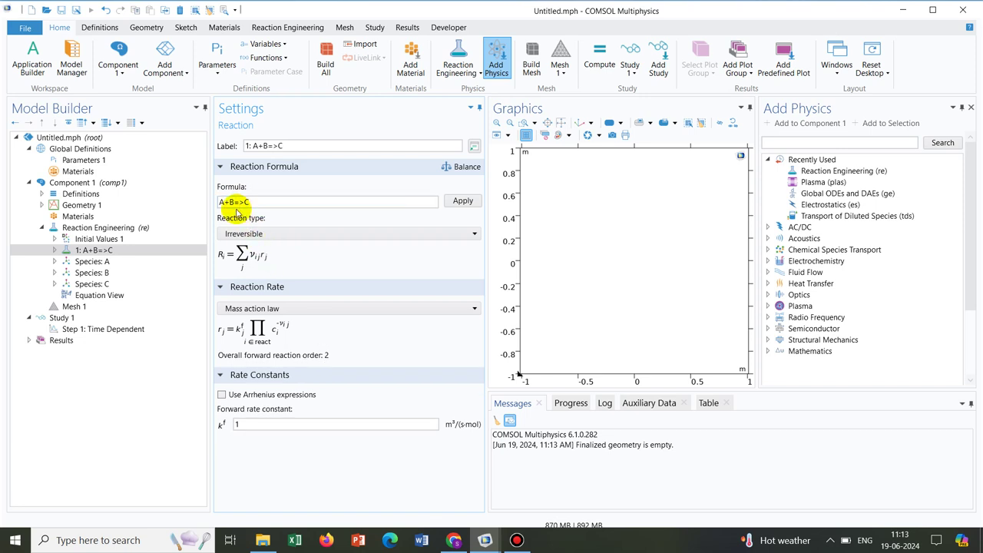
Step: Change the formula arrow to <=> to make the reaction reversible
left_click(244, 203)
key("BackSpace")
key("BackSpace")
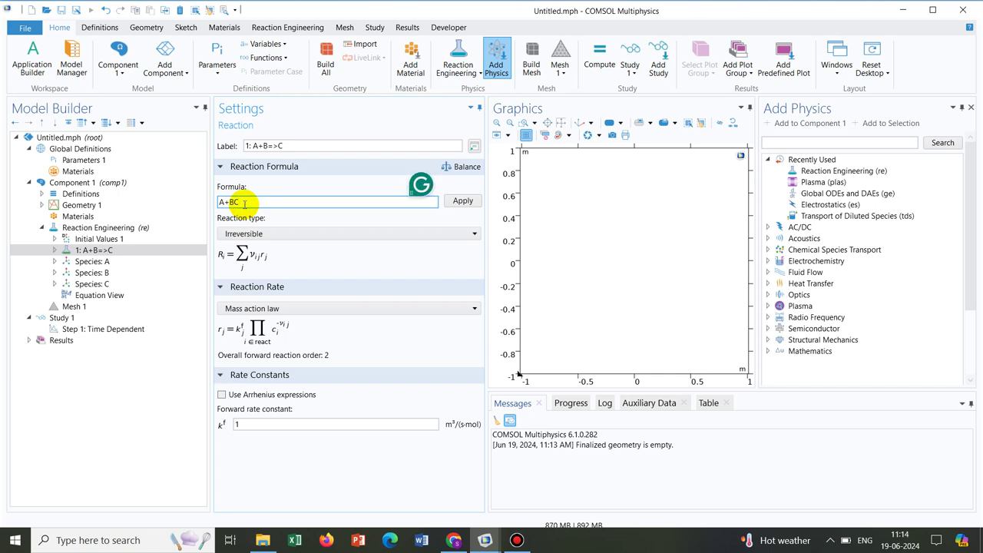
type("<")
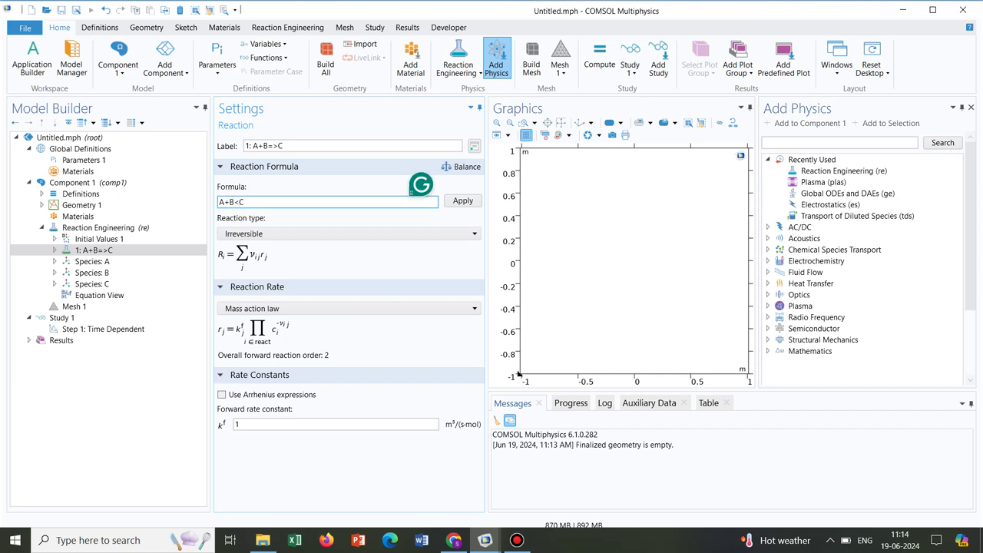
type("=>")
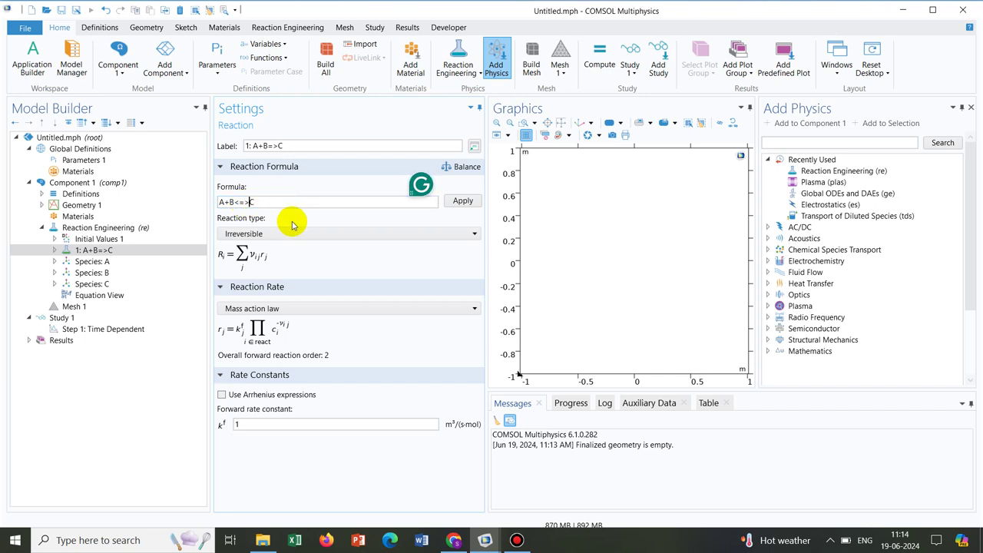
left_click(299, 217)
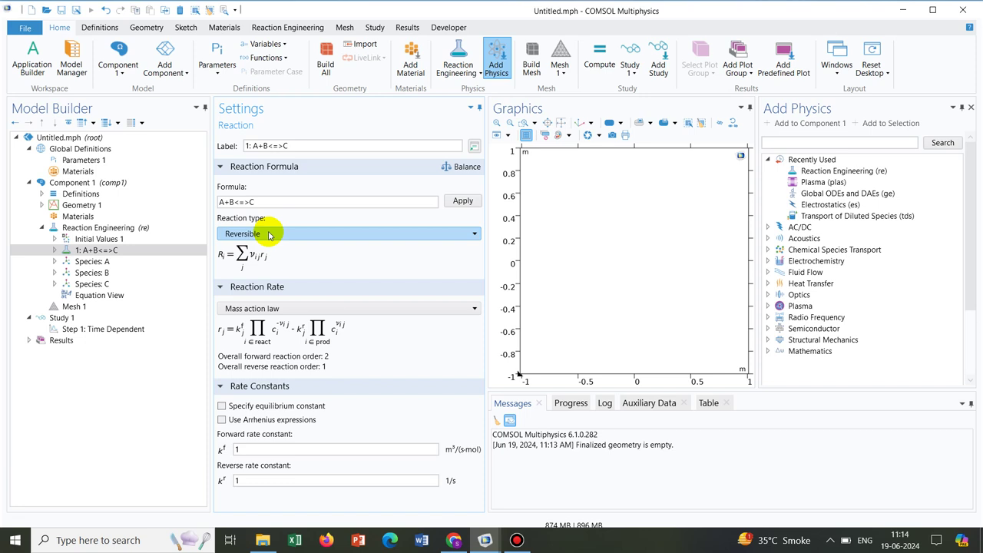
Step: Try the Equilibrium reaction type, then set the reaction back to Irreversible
left_click(269, 234)
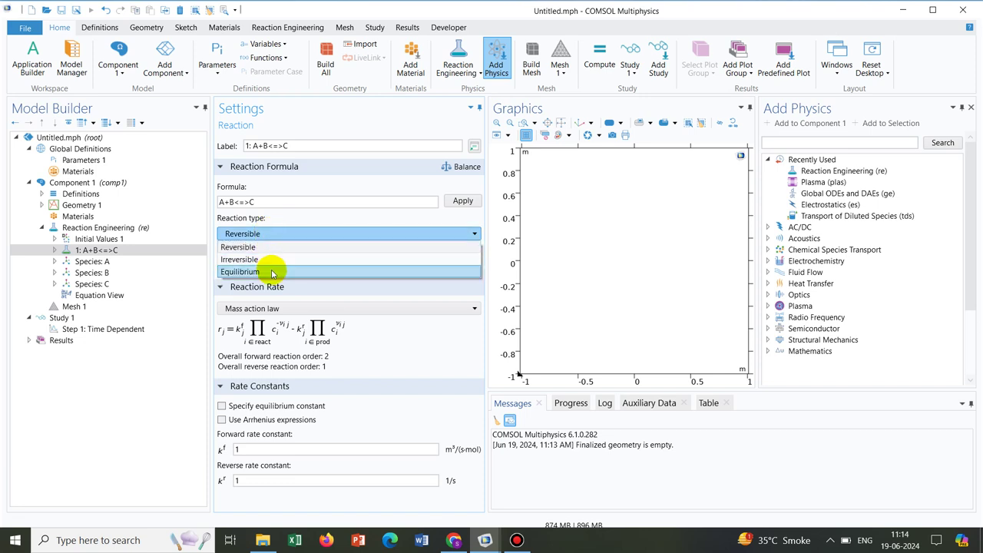
left_click(273, 274)
left_click(238, 202)
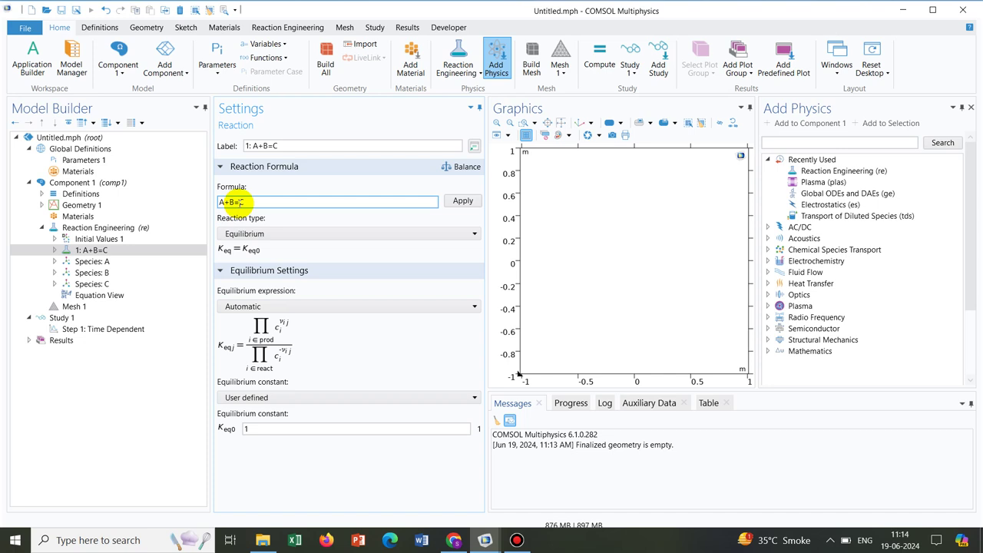
left_click(286, 233)
left_click(276, 261)
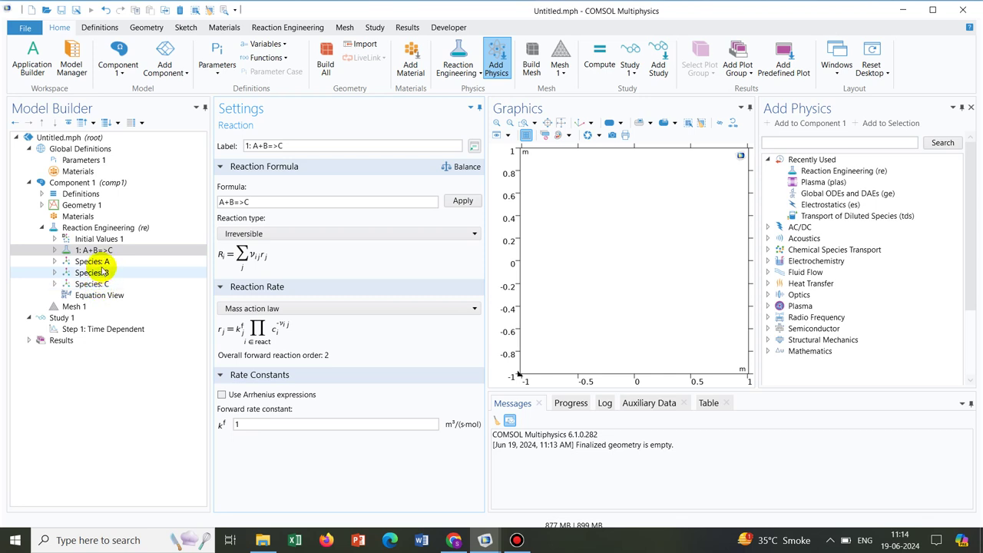
Step: Clear the reaction formula, dismiss the 'not parsable' error, and reselect the A+B=>C reaction
left_click(279, 198)
key("BackSpace")
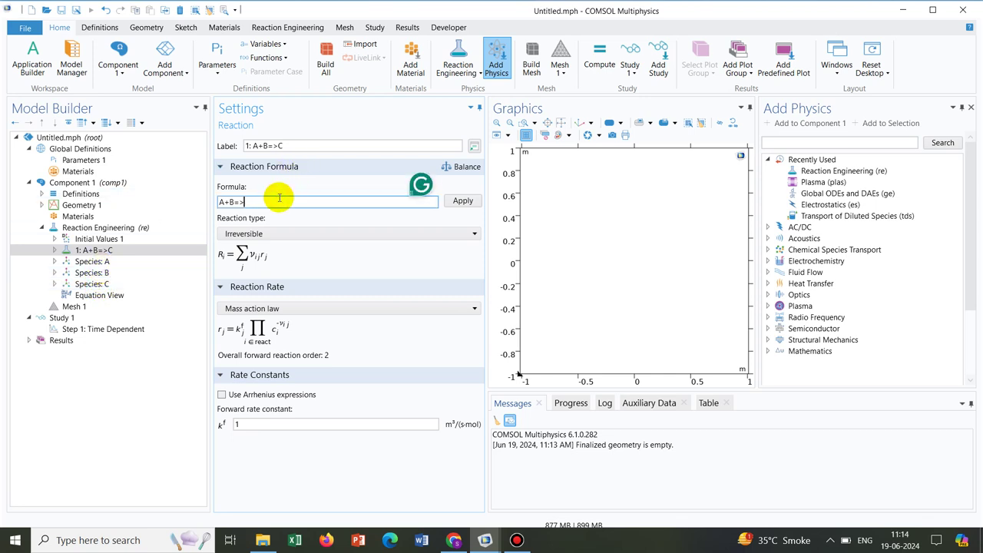
key("BackSpace")
key("BackSpace")
key("BackSpace")
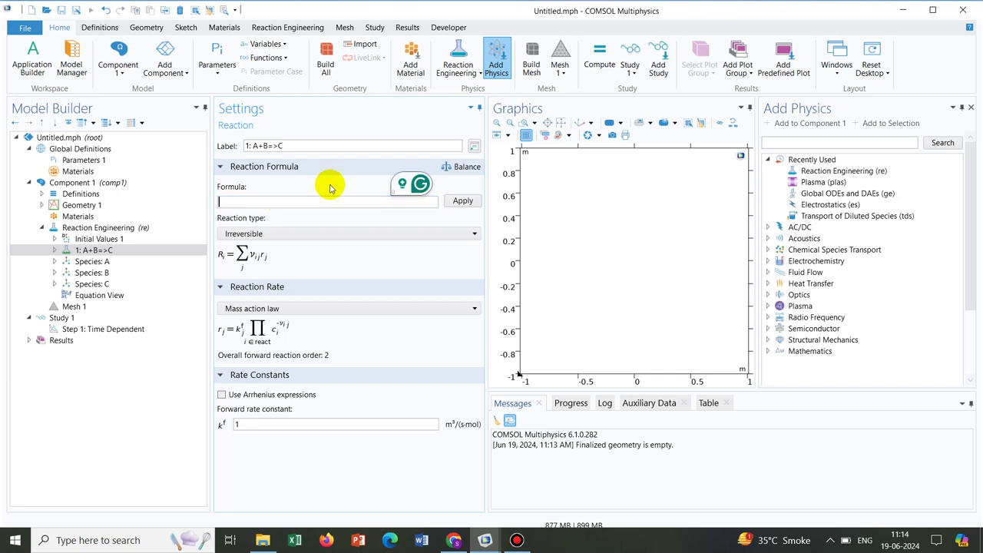
key("Return")
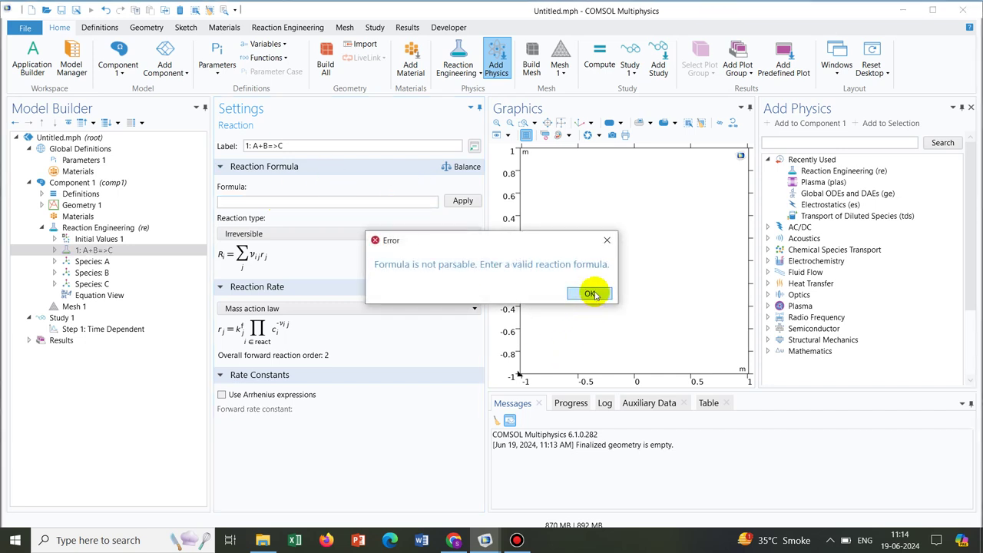
left_click(591, 294)
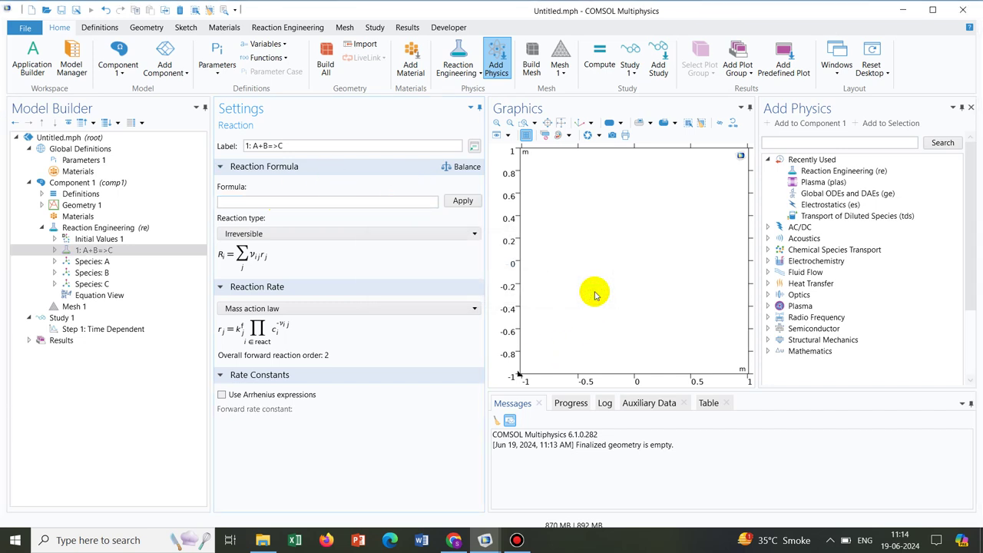
left_click(105, 251)
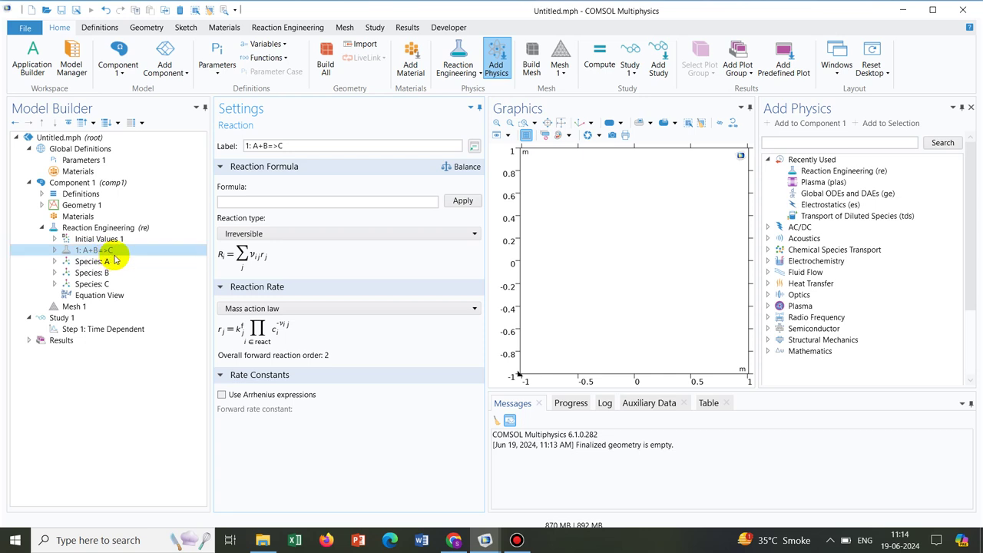
Step: Delete the A+B=>C reaction together with its species A, B and C
left_click(115, 283, "shift")
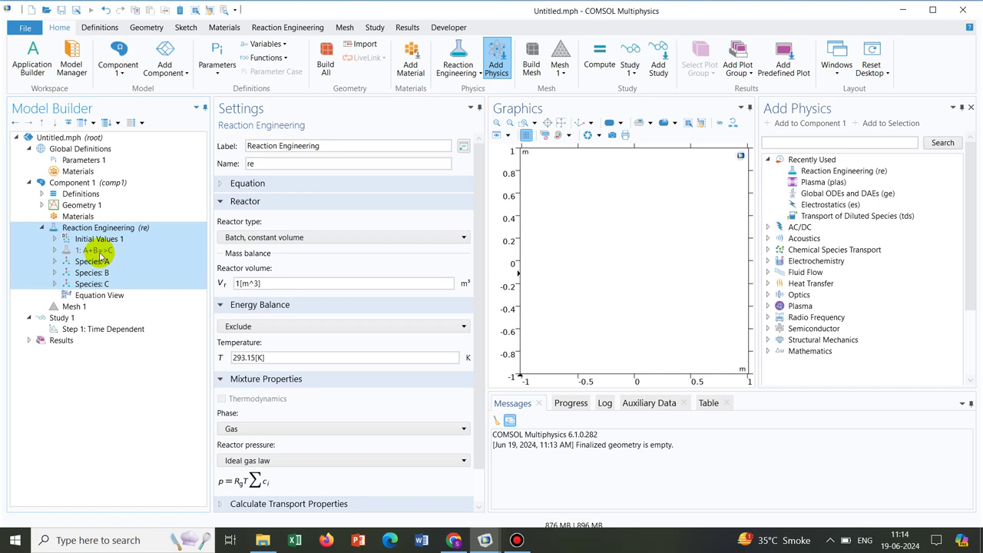
left_click(98, 250)
right_click(98, 254)
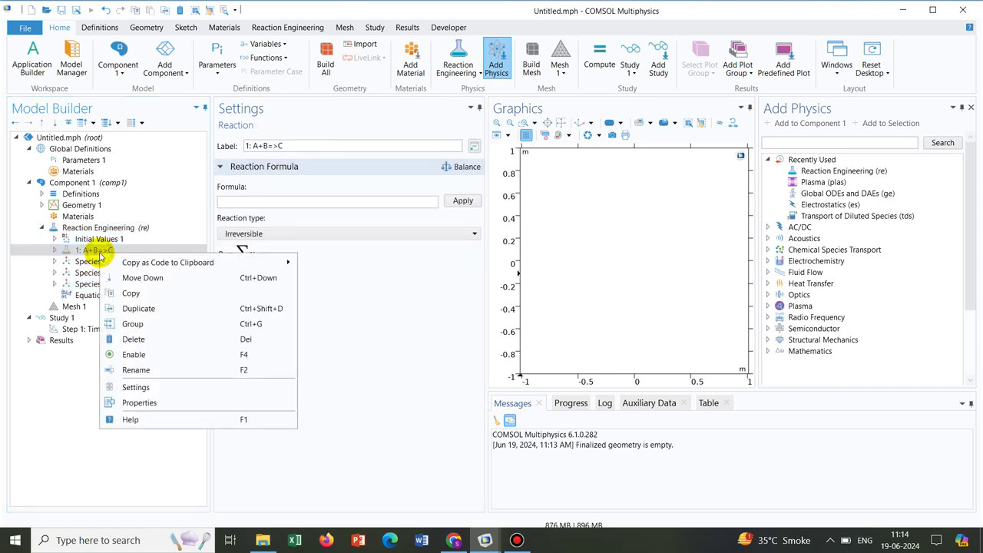
left_click(138, 339)
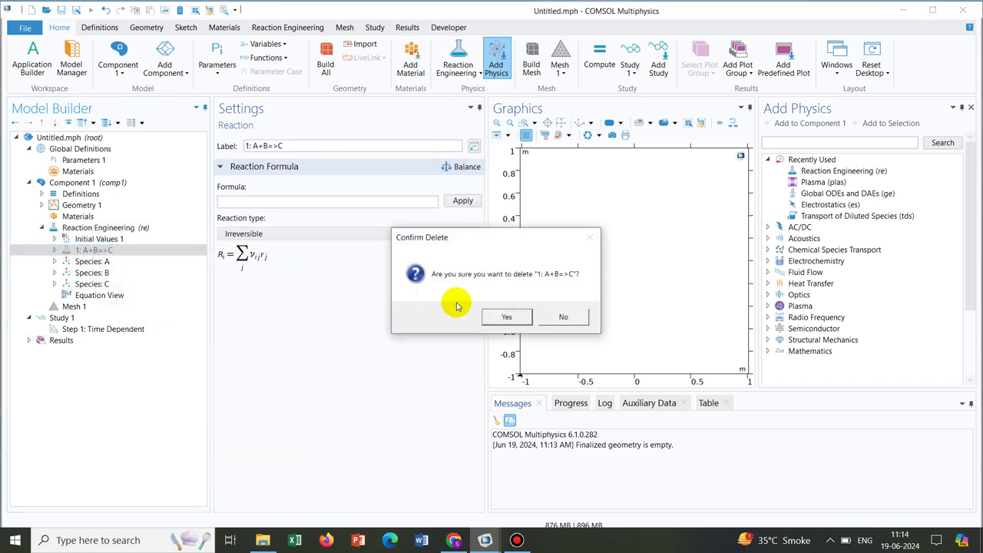
left_click(507, 315)
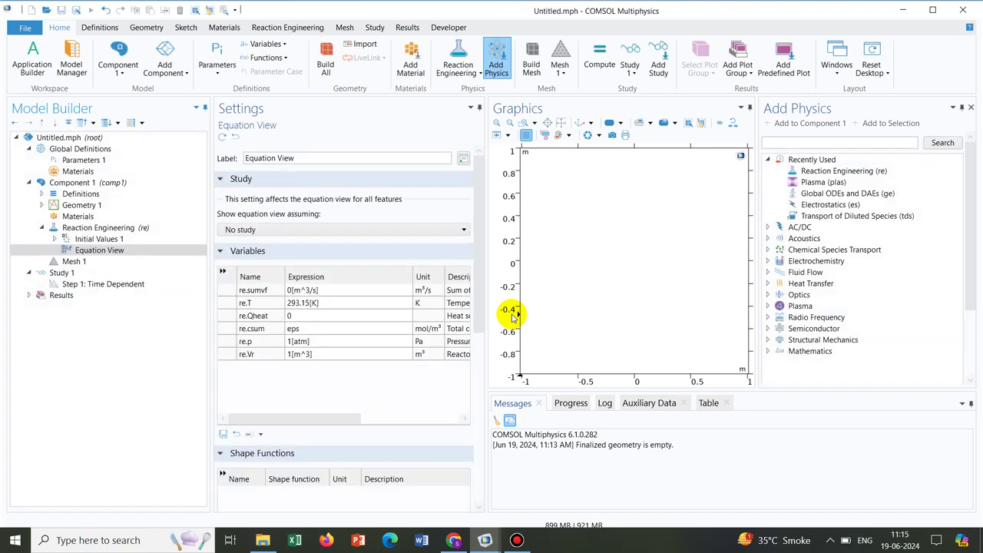
Step: Add a fresh Reaction 1 node under Reaction Engineering
left_click(109, 231)
right_click(109, 231)
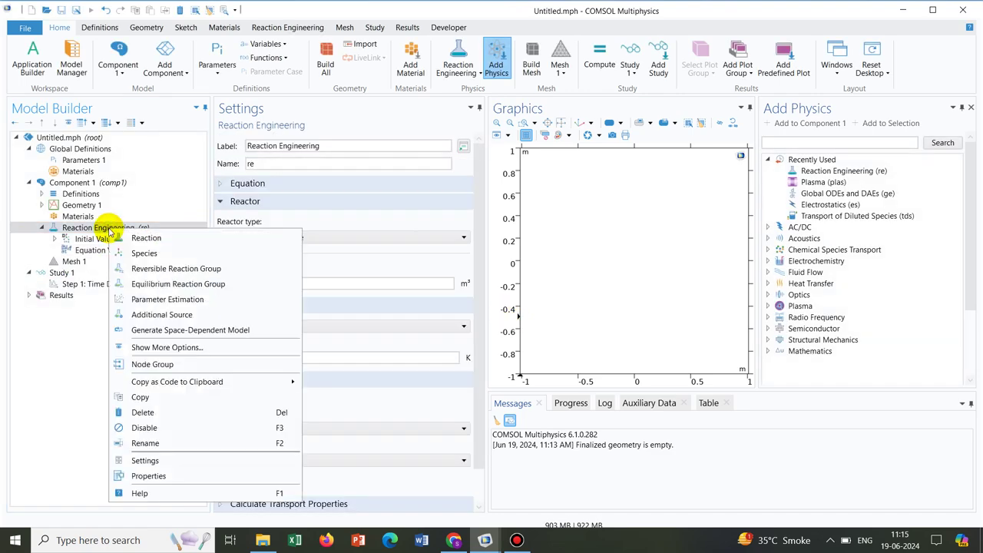
left_click(168, 240)
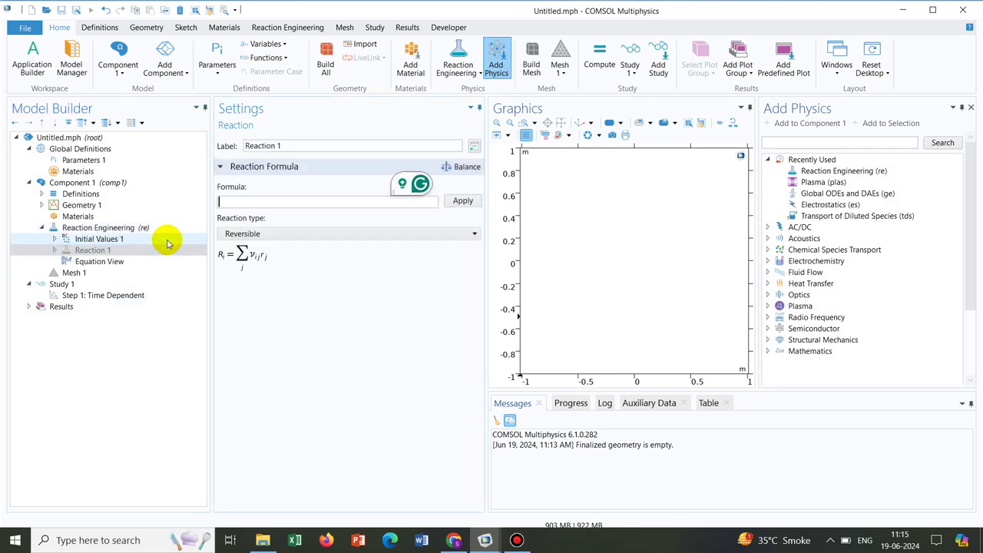
Step: Enter A+B=>C as the new reaction's formula and view Species A's settings
left_click(79, 250)
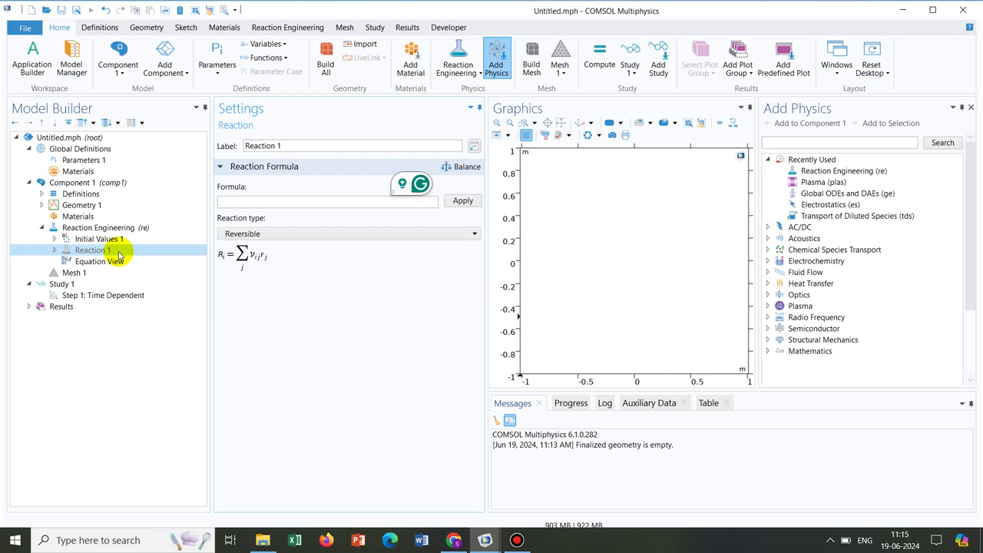
type("A+")
type("B=>C")
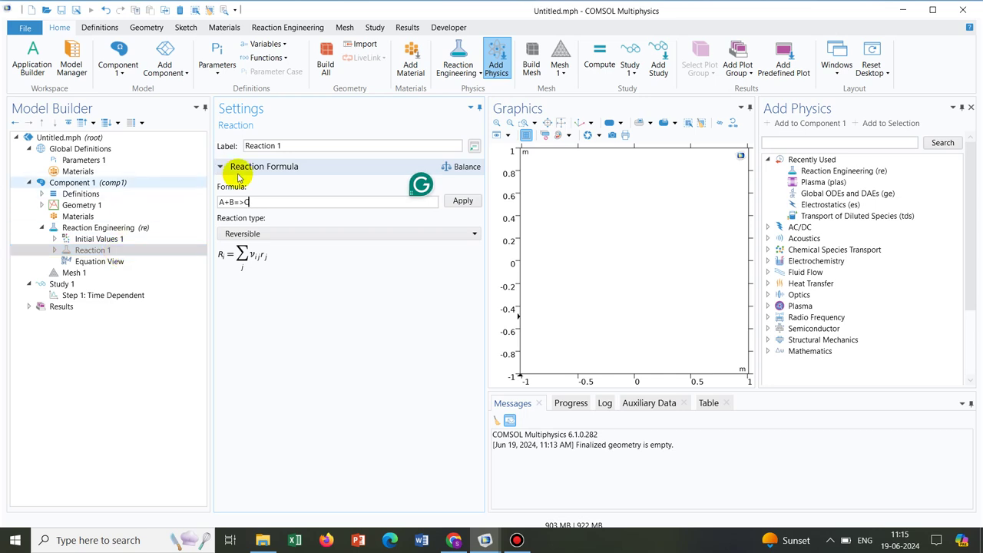
left_click(315, 334)
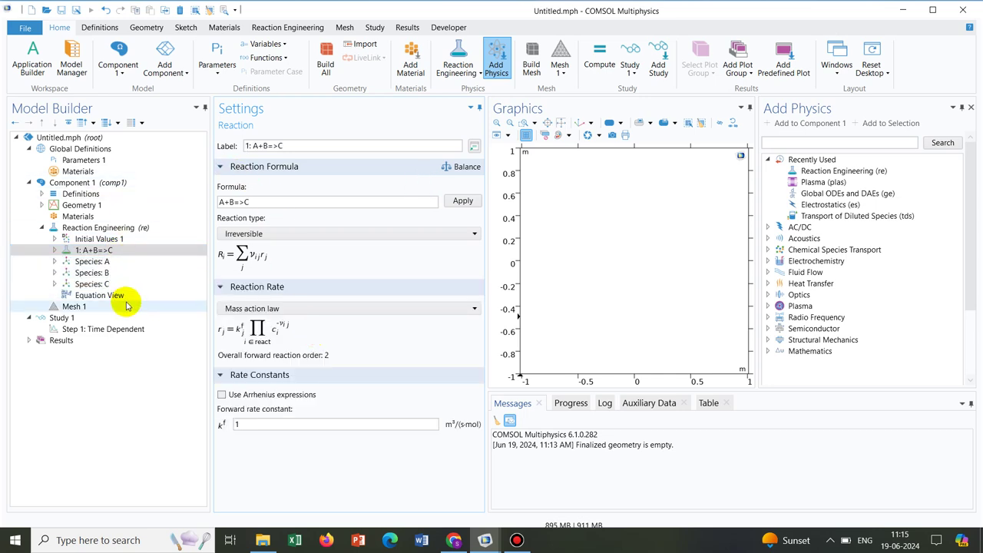
left_click(109, 262)
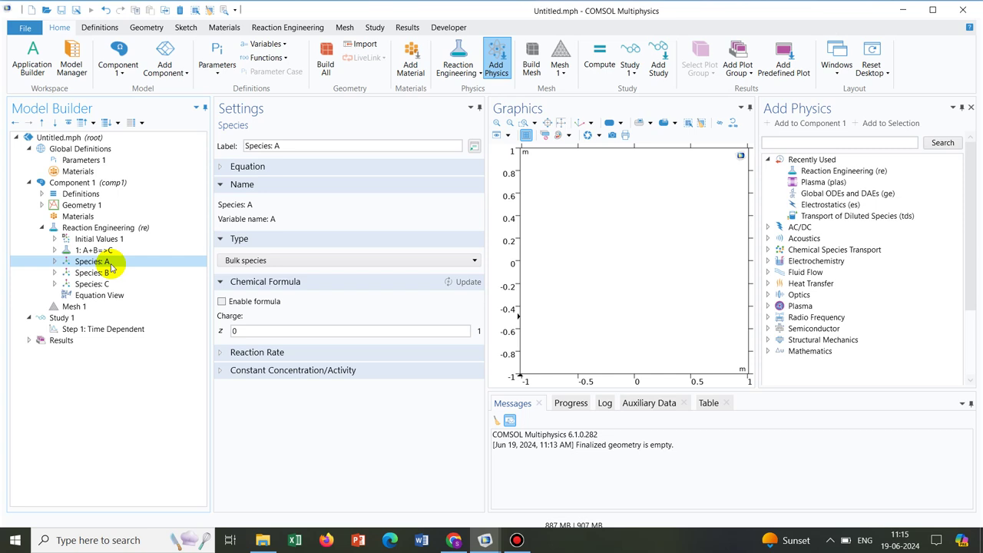
Step: Expand Species A's Equation section to show its time-dependent rate equation
left_click(231, 167)
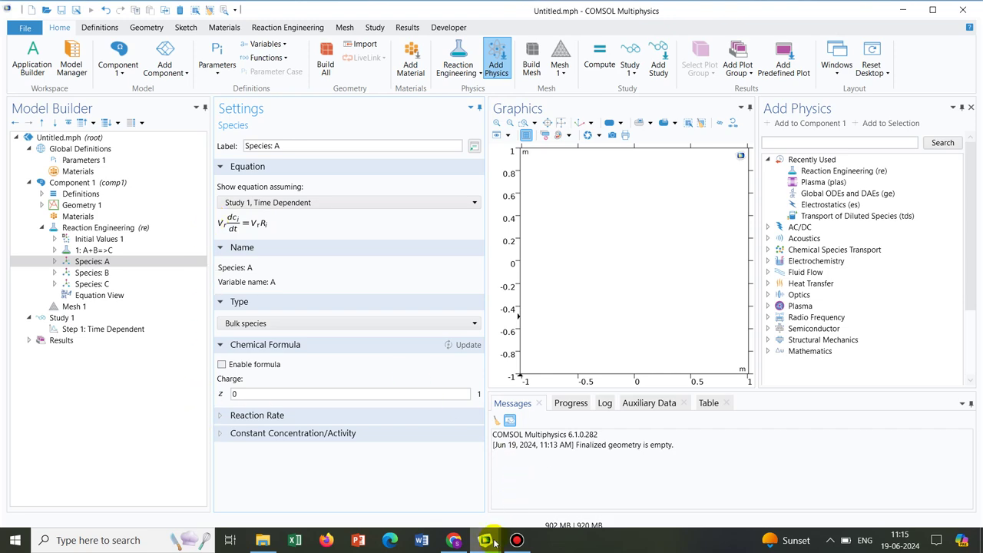
Step: Switch to the nonisothermal_plug_flow.mph window to view its Parameters 1 table
mouse_move(484, 540)
left_click(424, 484)
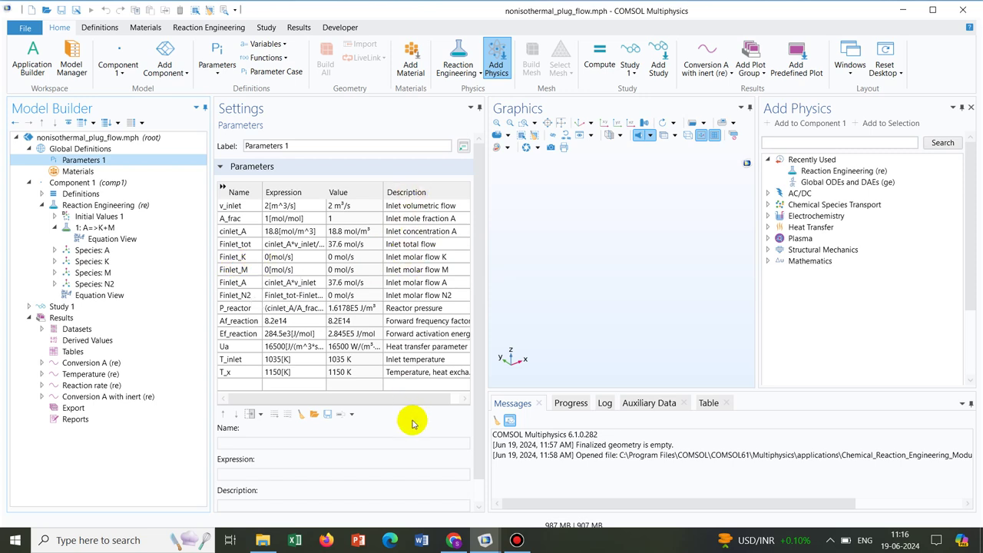
left_click(92, 228)
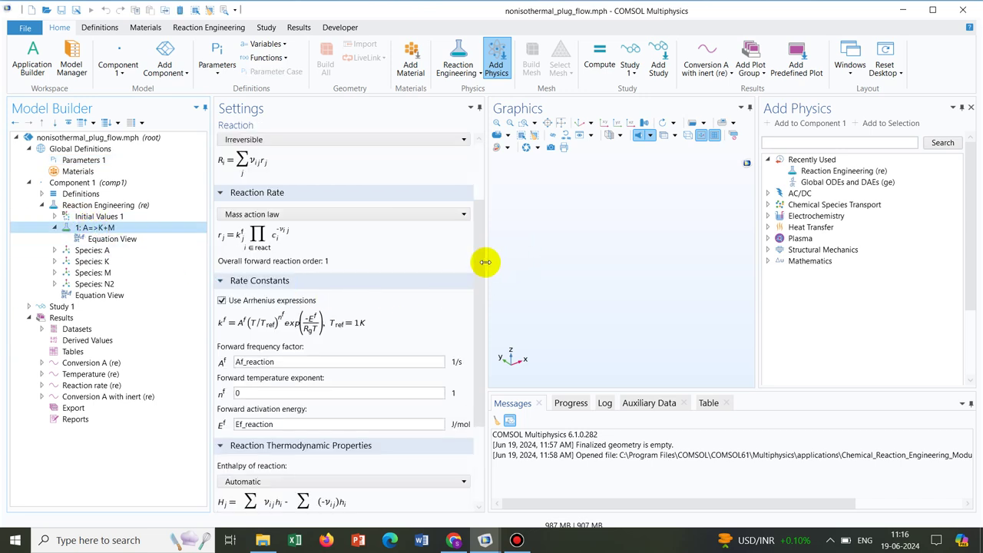
left_click_drag(480, 271, 481, 150)
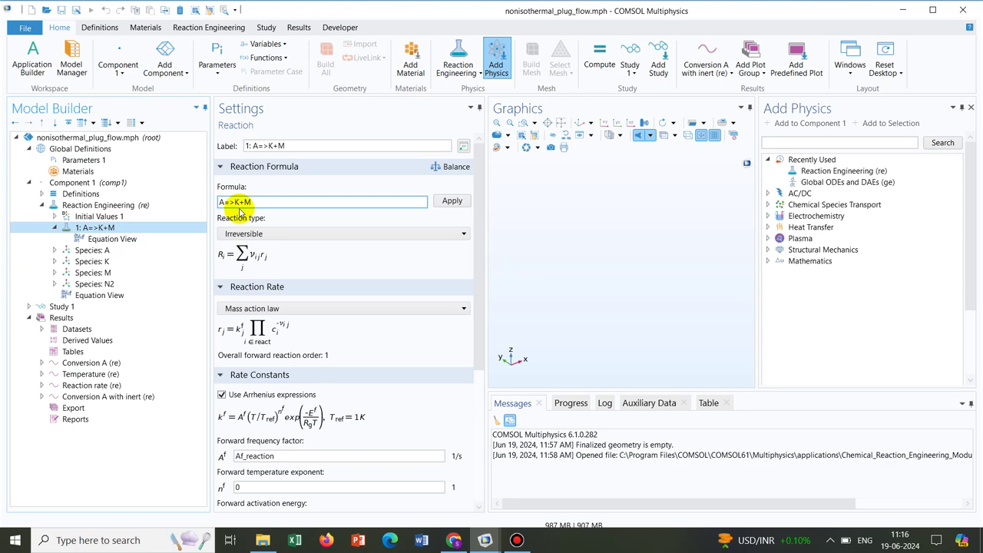
left_click(94, 160)
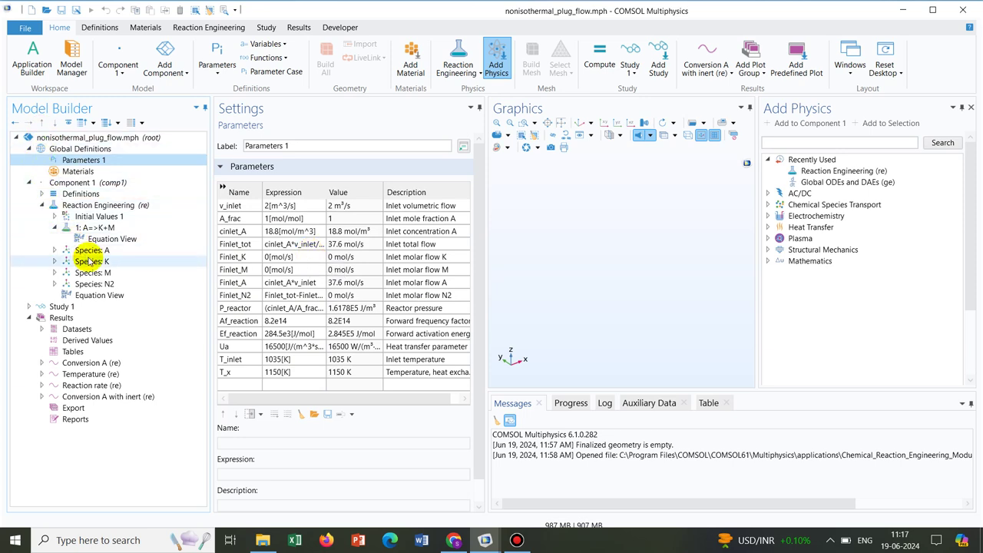
Step: Review species A's reaction rate and balance equation, then species K's settings
left_click(89, 251)
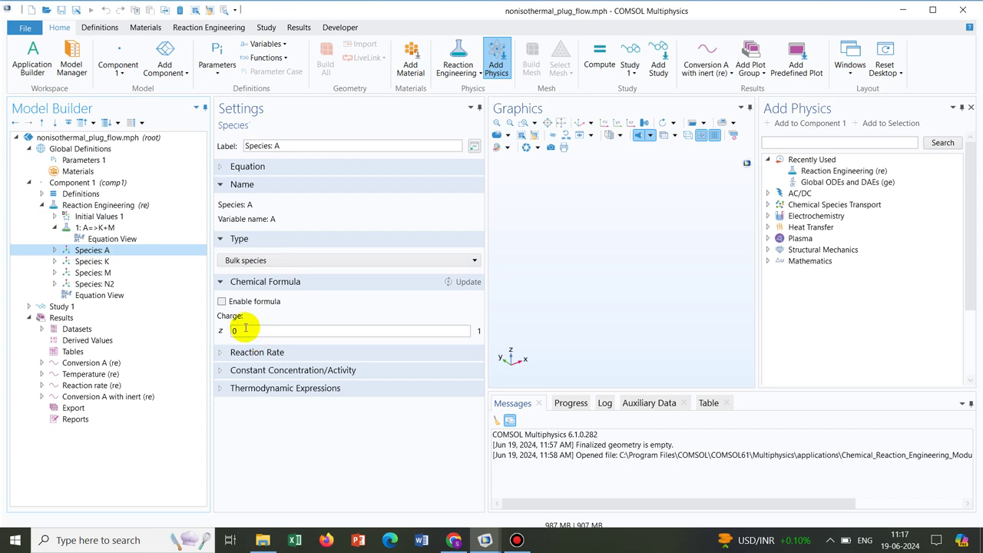
left_click(244, 332)
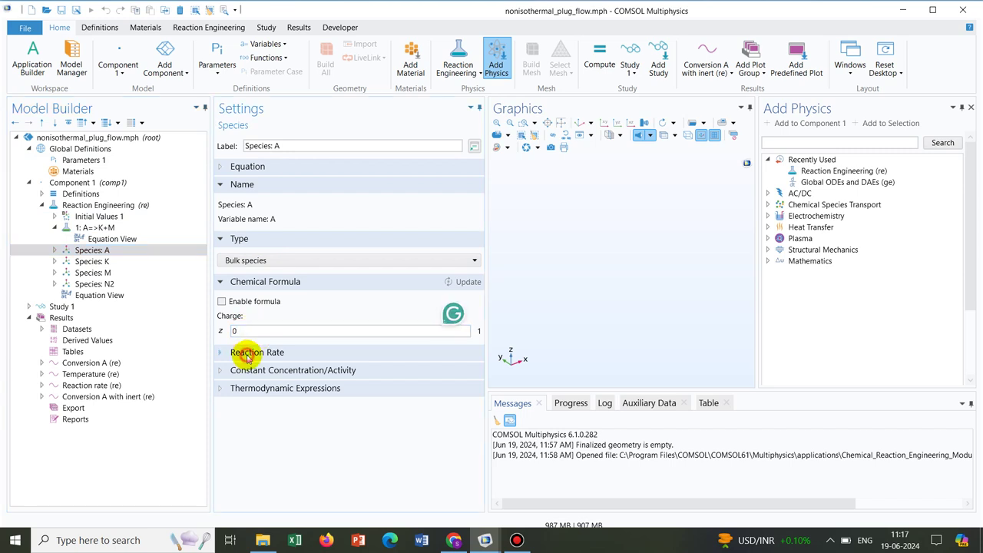
left_click(249, 354)
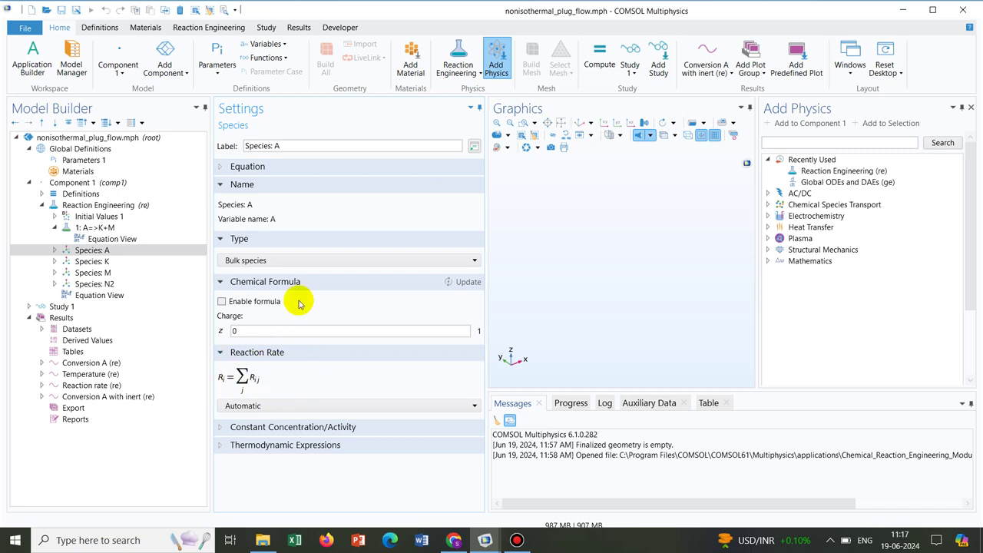
left_click(239, 168)
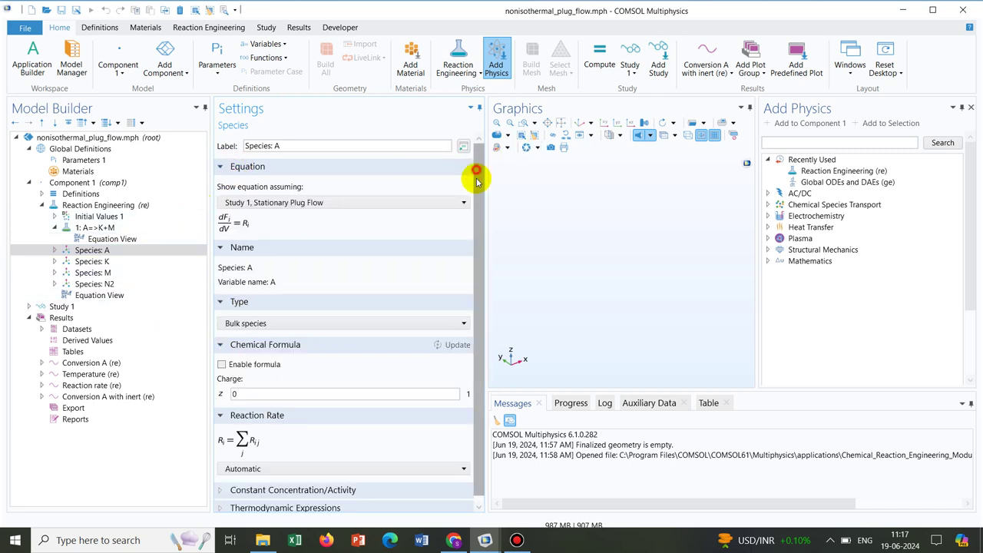
scroll(478, 219, "down", 1)
left_click(123, 261)
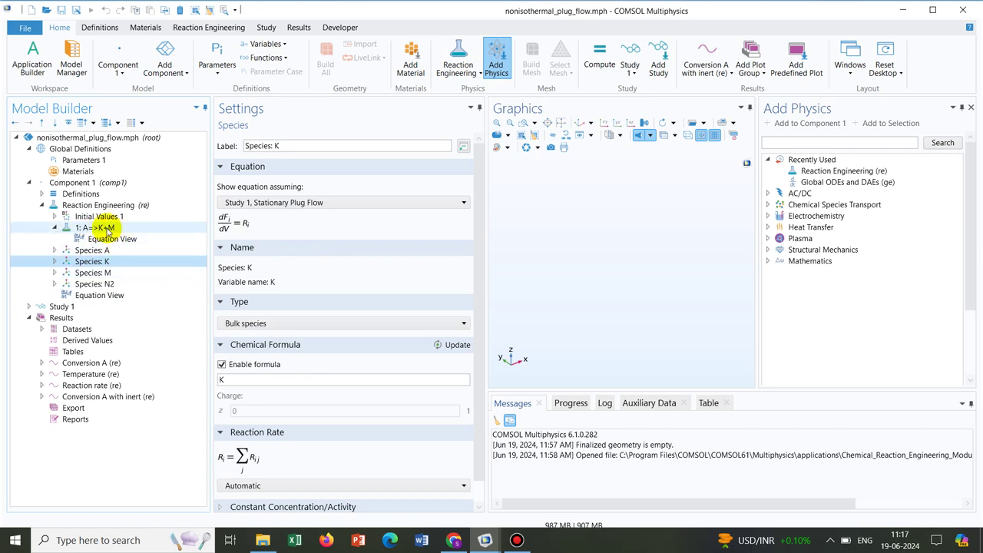
Step: Show inert species N2's stationary plug-flow balance, bulk type and enabled N2 formula
left_click(100, 283)
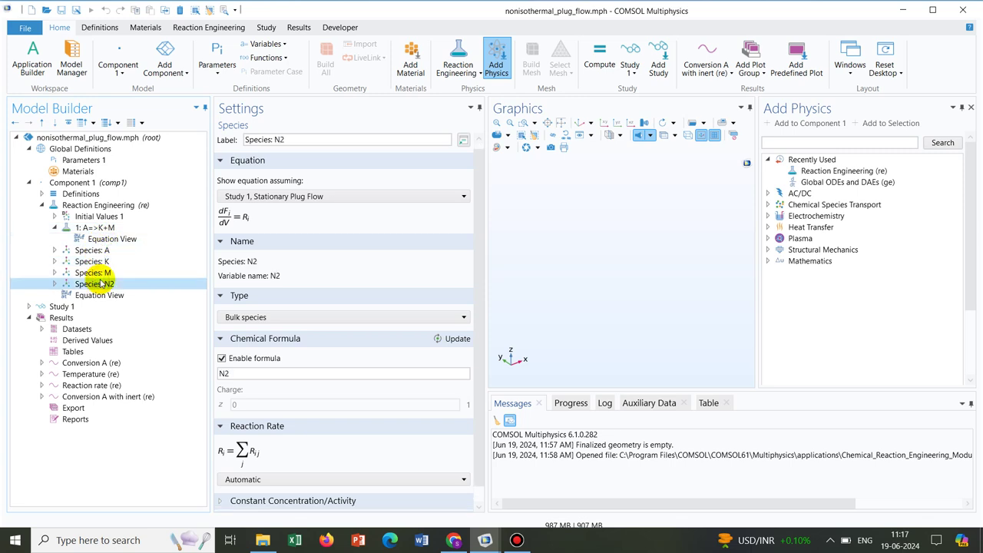